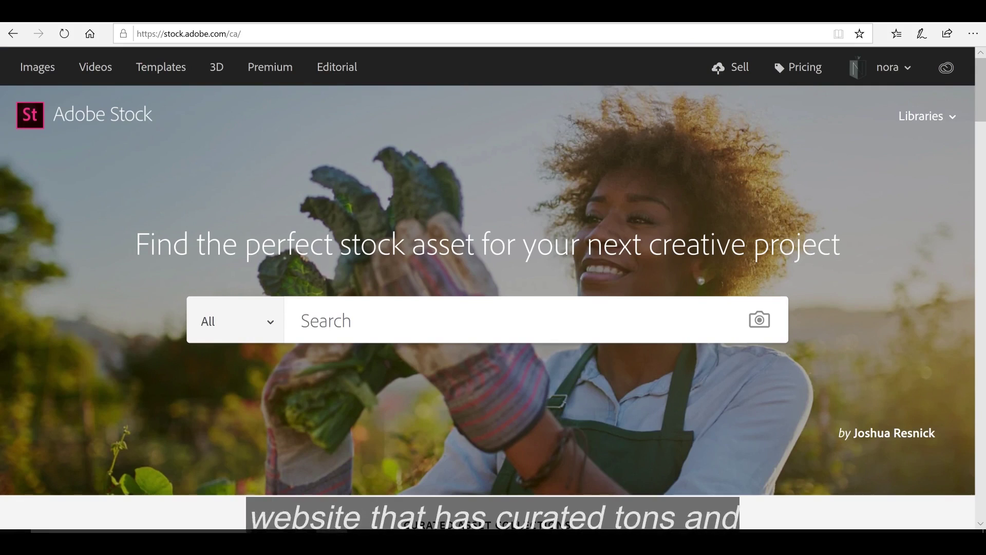
Search Adobe Stock for 'cat' and scroll through the image results
click(302, 321)
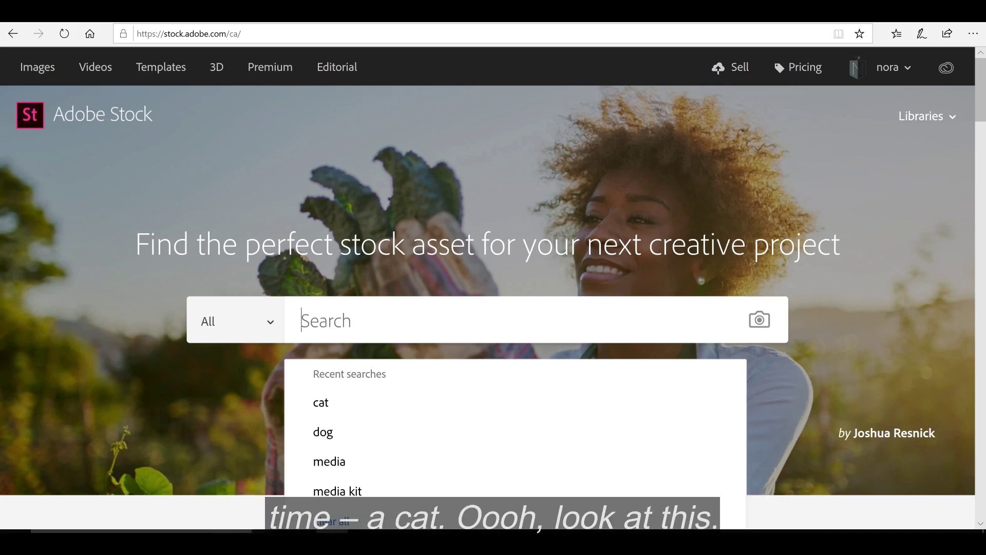
text(cat)
key(Return)
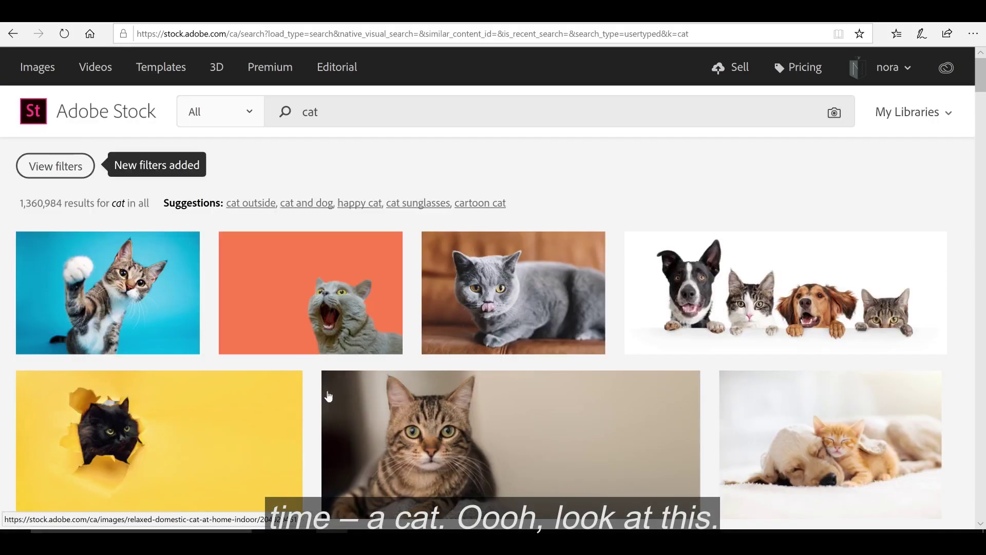
scroll(313, 395, down, 1)
scroll(314, 393, down, 5)
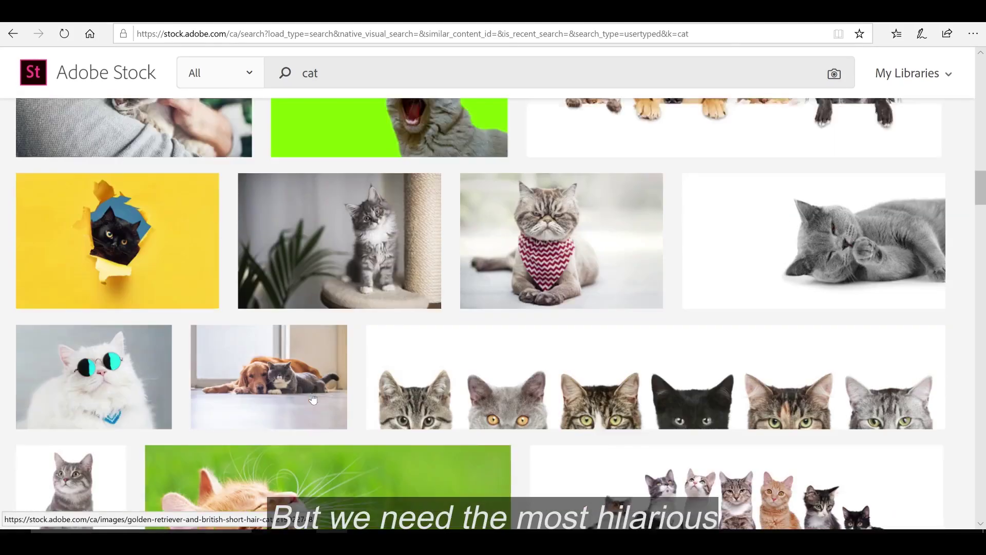
scroll(403, 282, down, 3)
scroll(404, 285, down, 20)
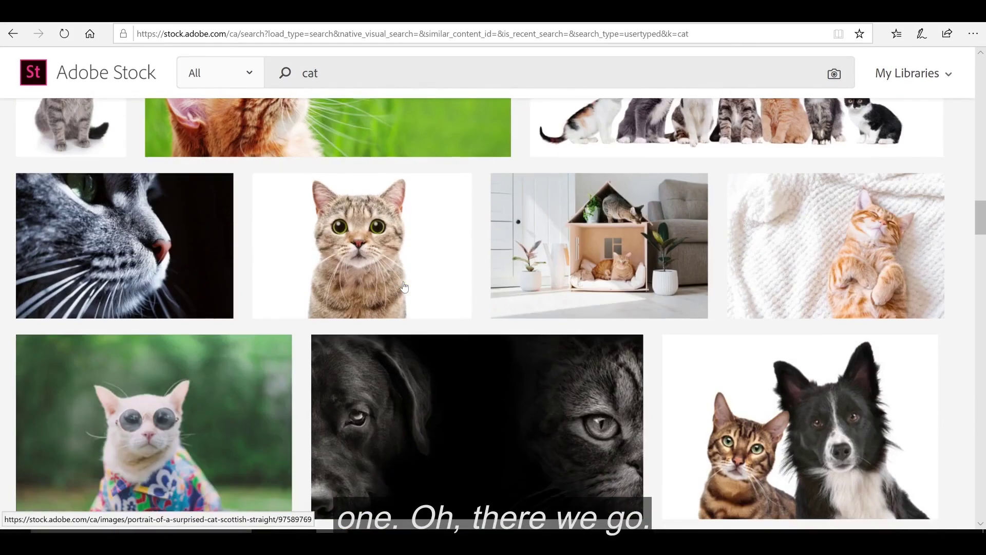
scroll(399, 308, up, 3)
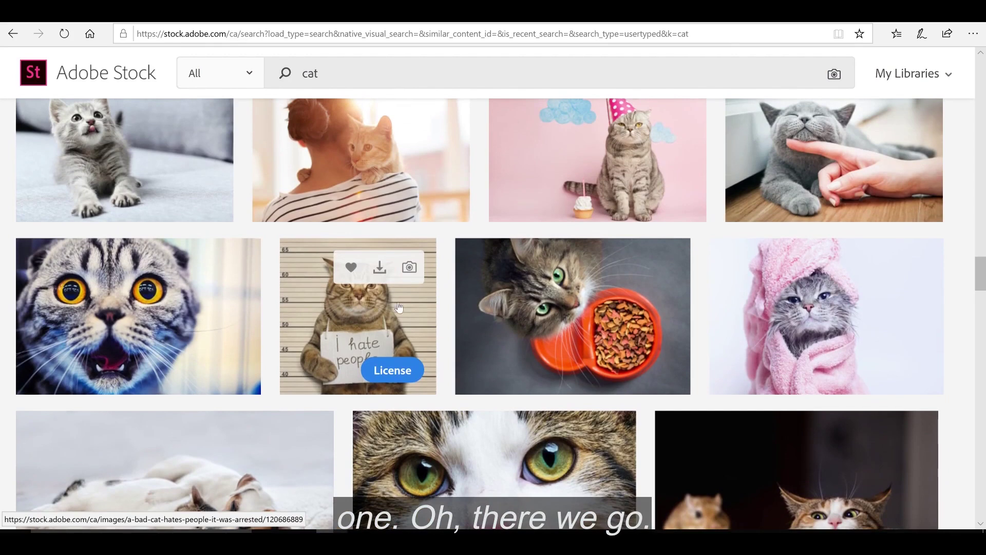
Open the 'A bad cat hates people. It was arrested.' photo and license it
click(311, 333)
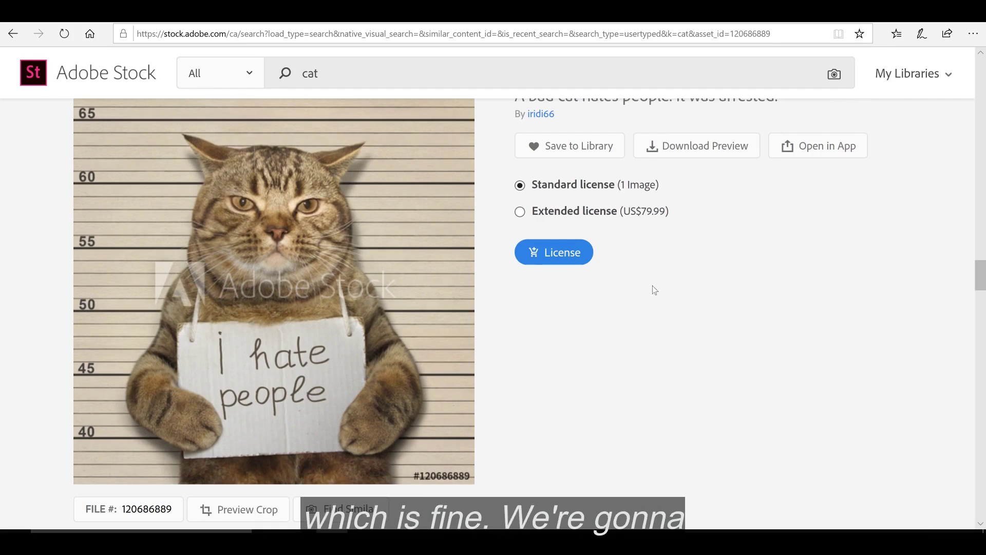
click(568, 259)
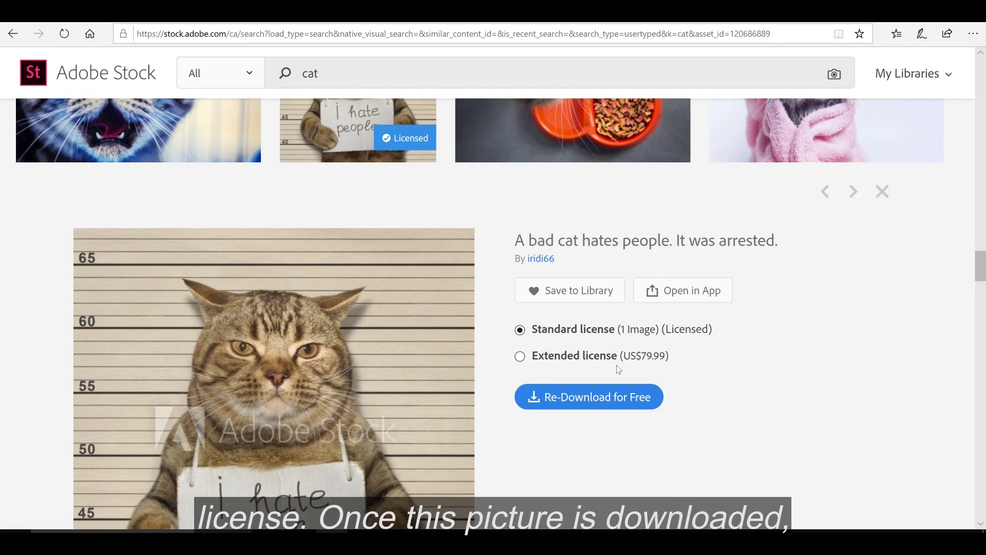
scroll(701, 359, down, 2)
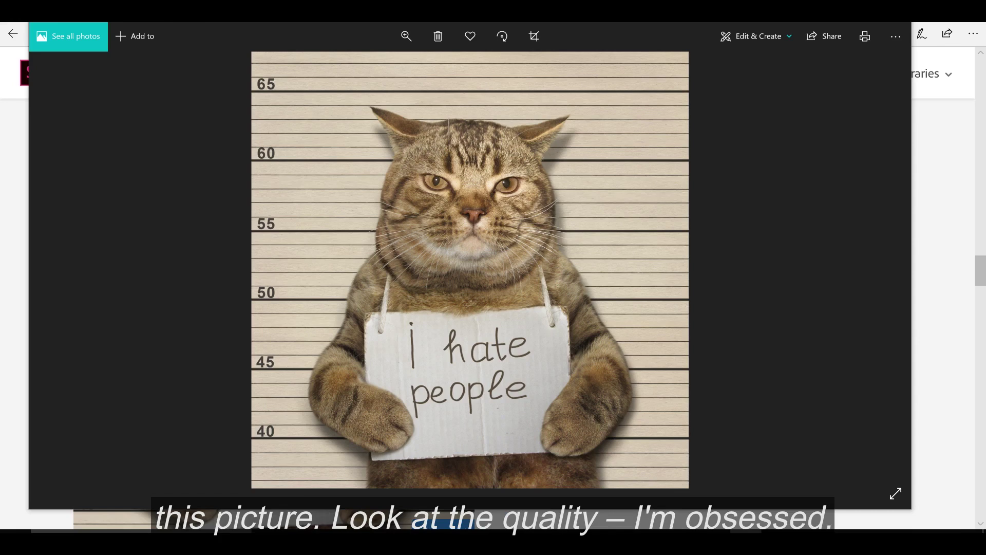
Close the Photos viewer showing the downloaded cat photo
key(alt+F4)
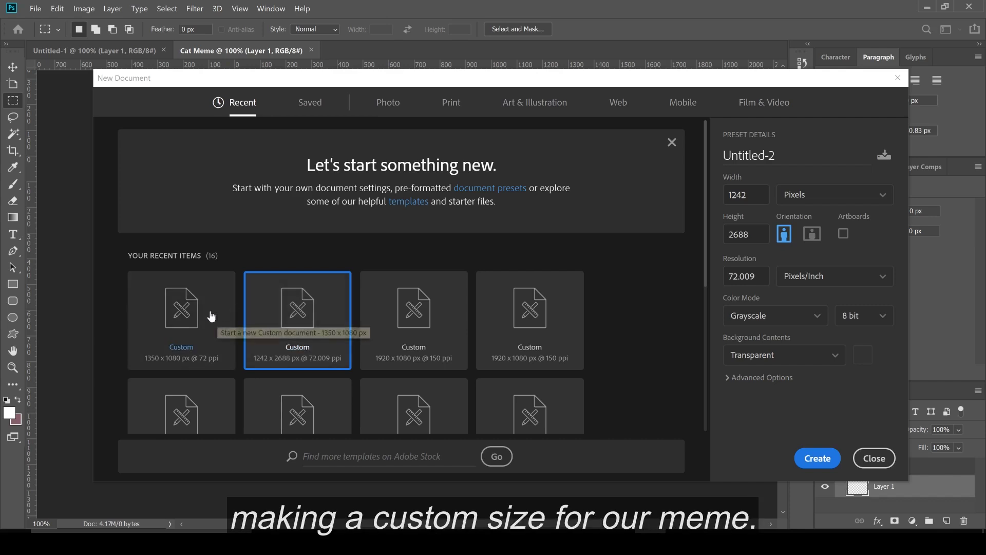
Create a portrait 1080 × 1350 px white document from the recent custom size
click(211, 316)
click(784, 233)
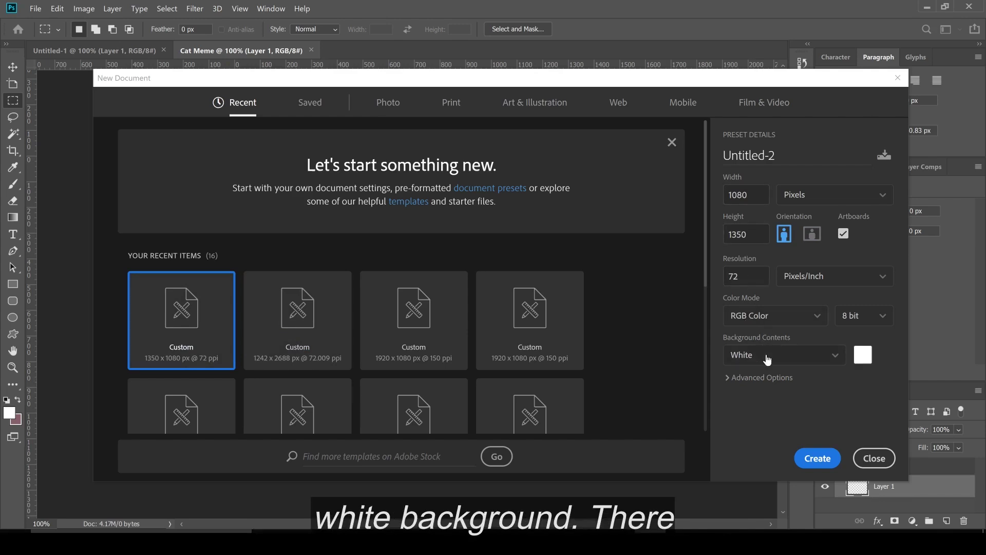
click(817, 458)
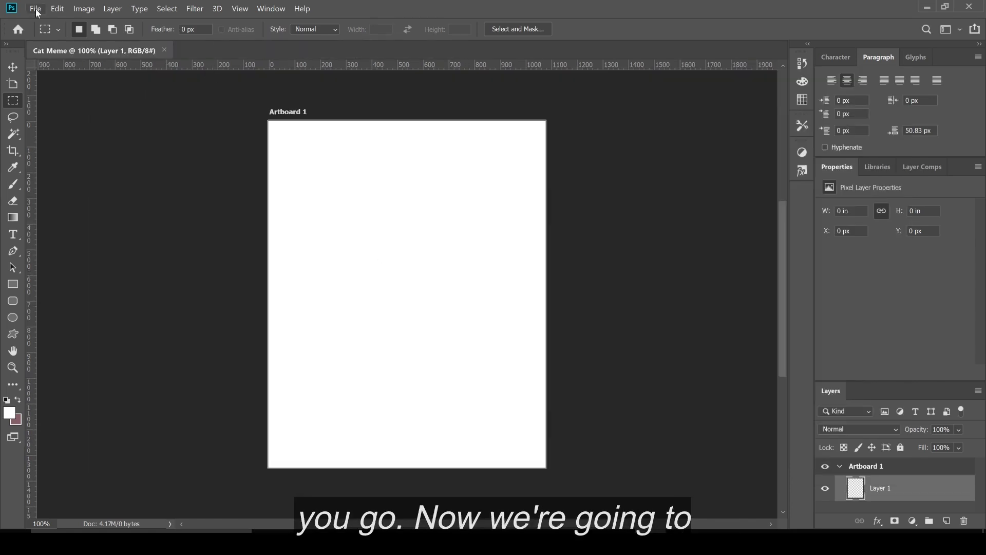
click(35, 8)
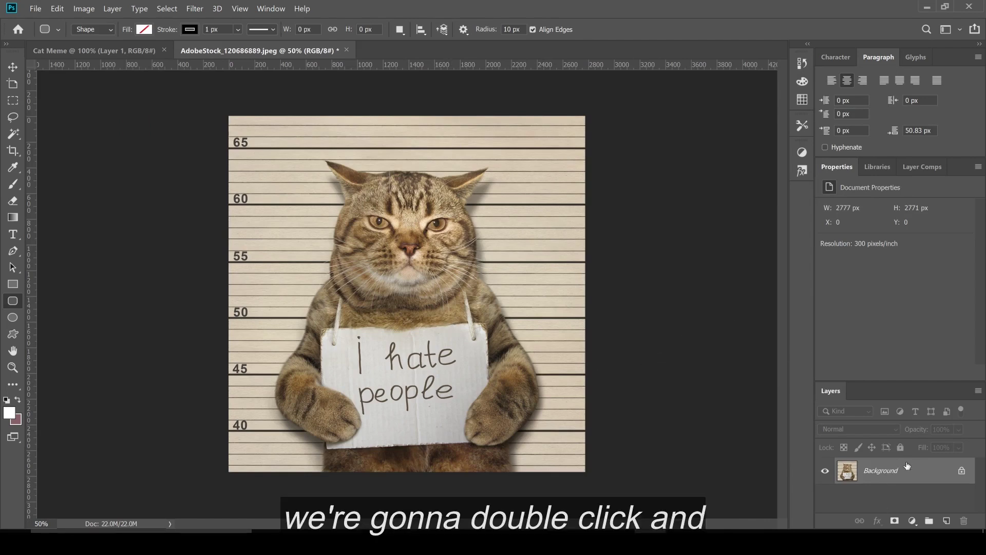
Convert the cat photo's locked Background layer into an editable Layer 0
double_click(921, 477)
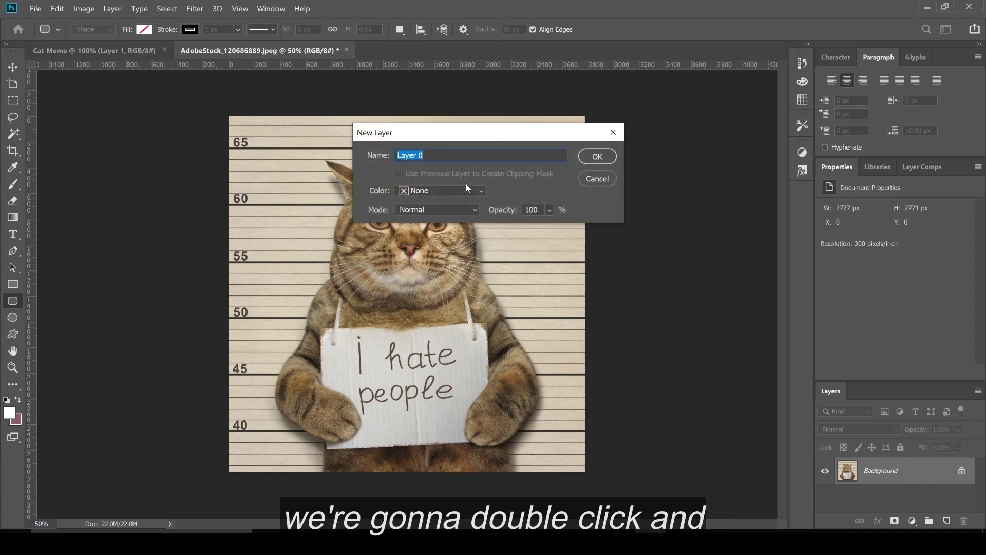
click(596, 157)
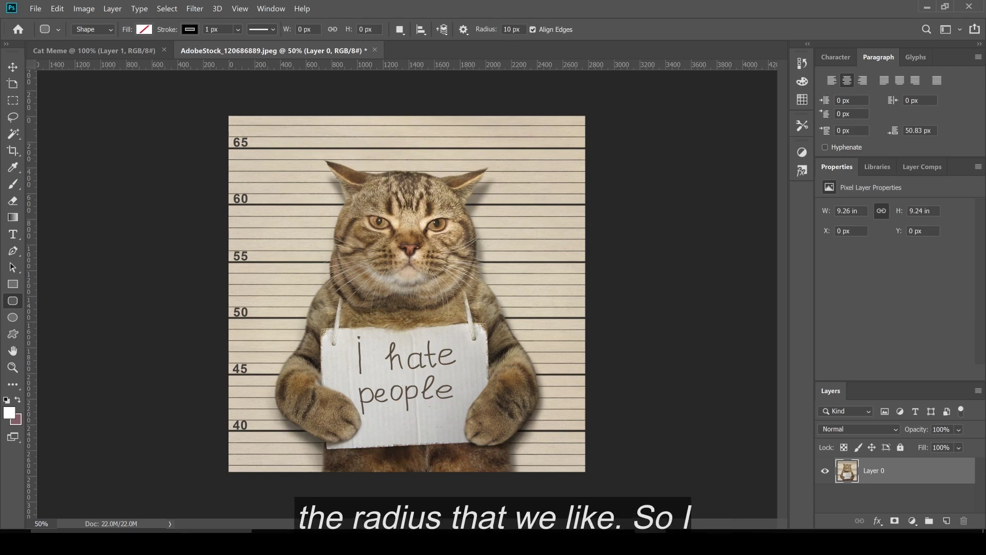
Draw a rounded rectangle with 100 px corner radius over the whole cat photo
click(511, 30)
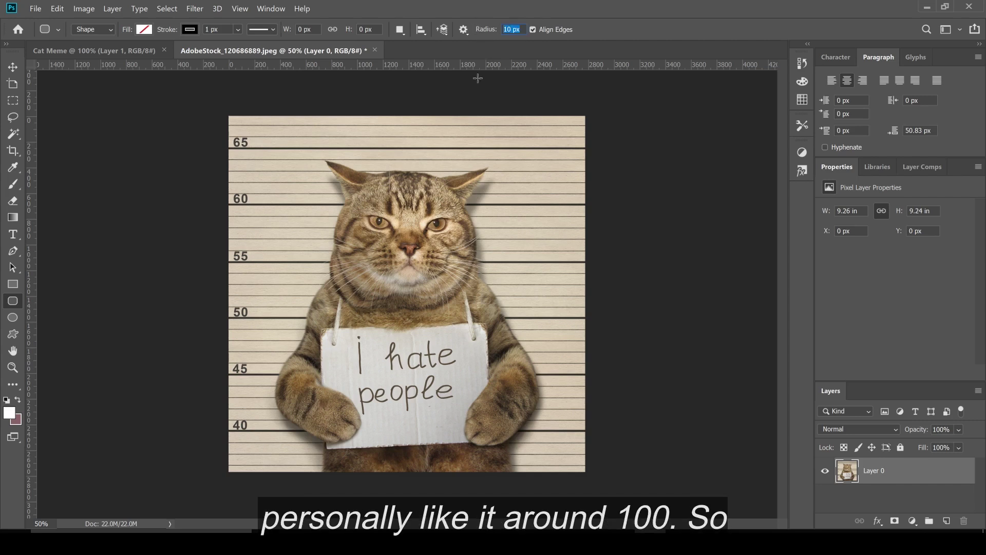
text(10)
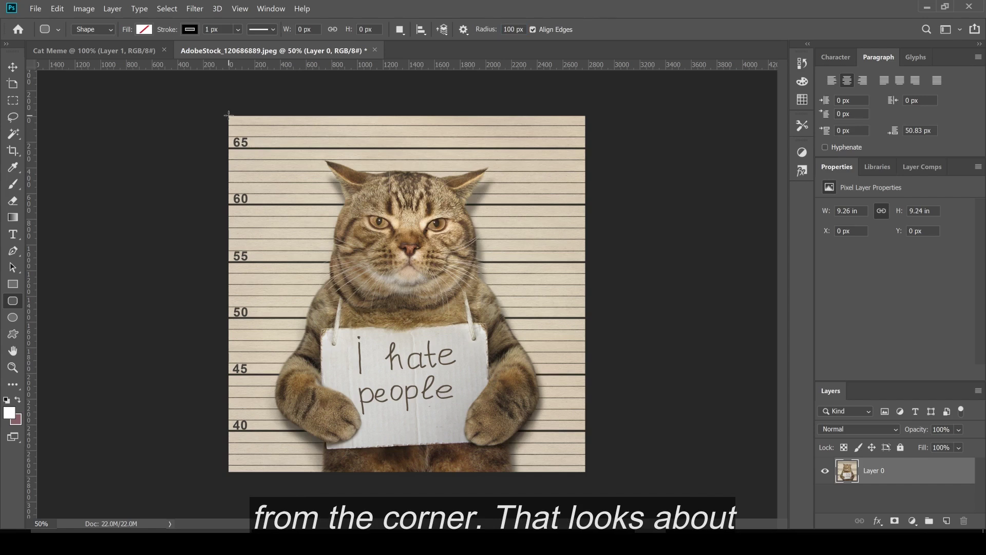
drag(229, 115, 585, 470)
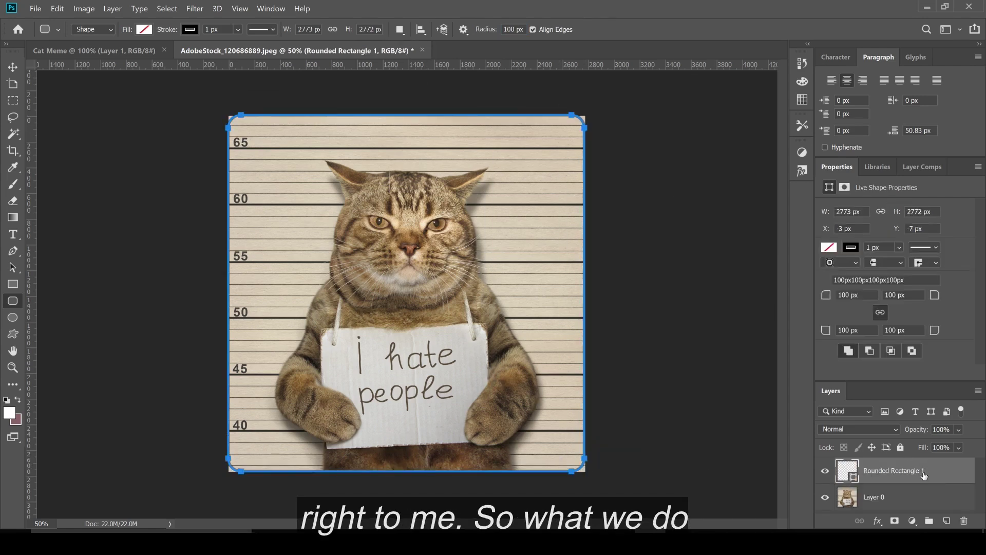
Give the rounded rectangle a solid black fill and no stroke
click(831, 249)
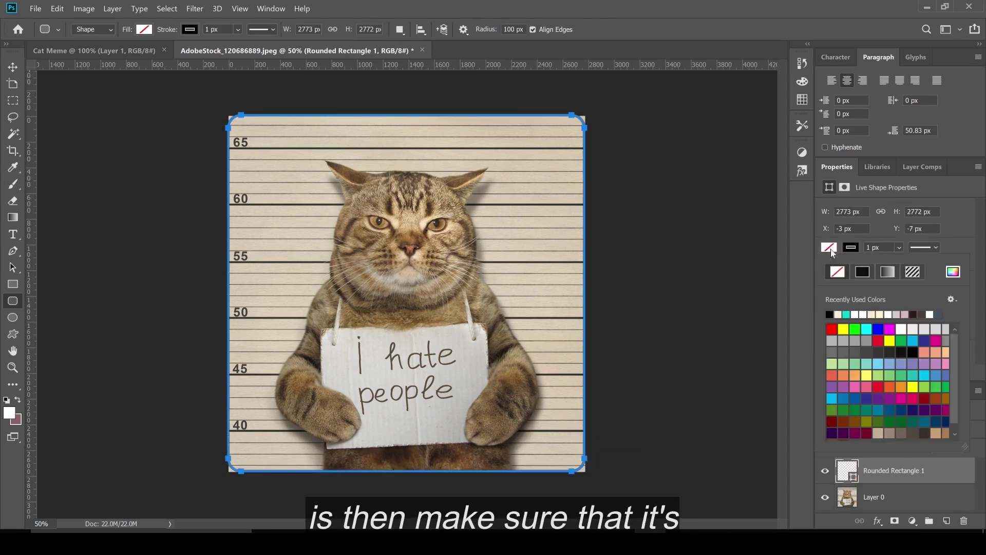
click(830, 314)
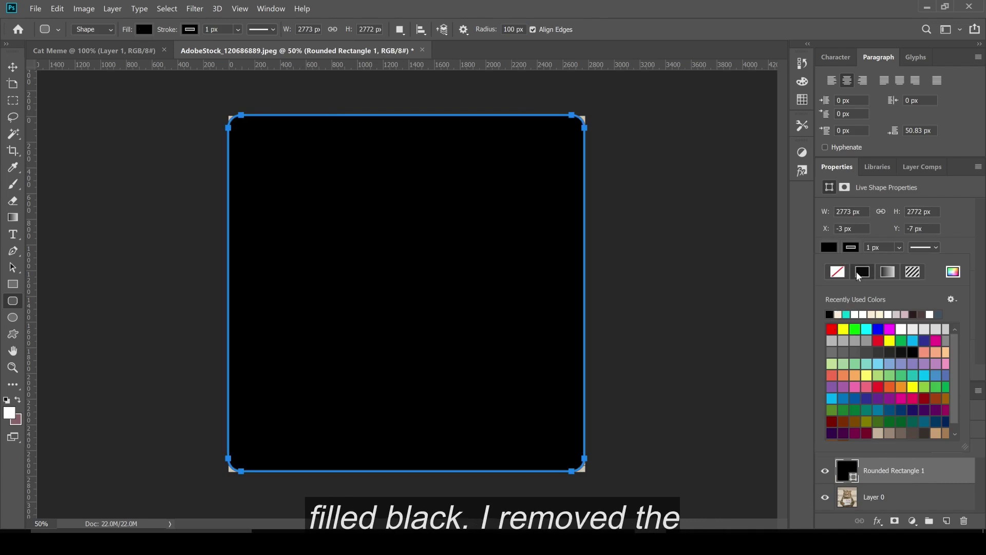
click(852, 254)
click(851, 248)
click(851, 251)
click(850, 249)
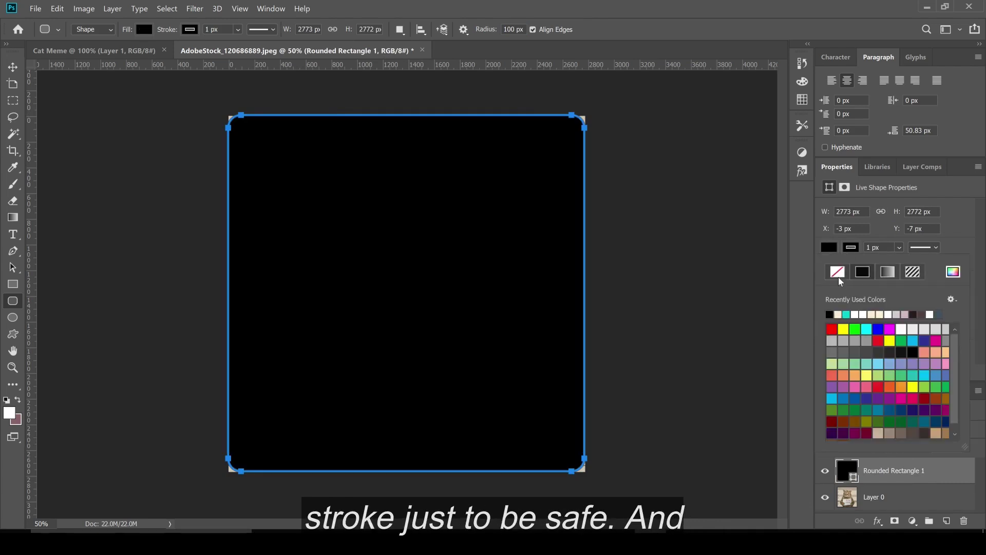
click(837, 273)
click(981, 443)
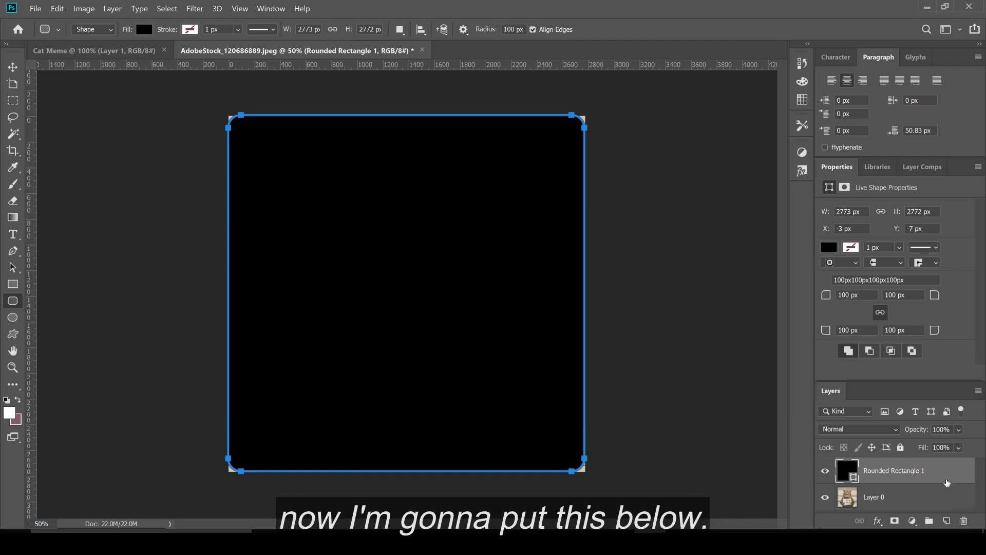
Move the rectangle below the cat layer and clip the photo to it
drag(945, 473, 889, 508)
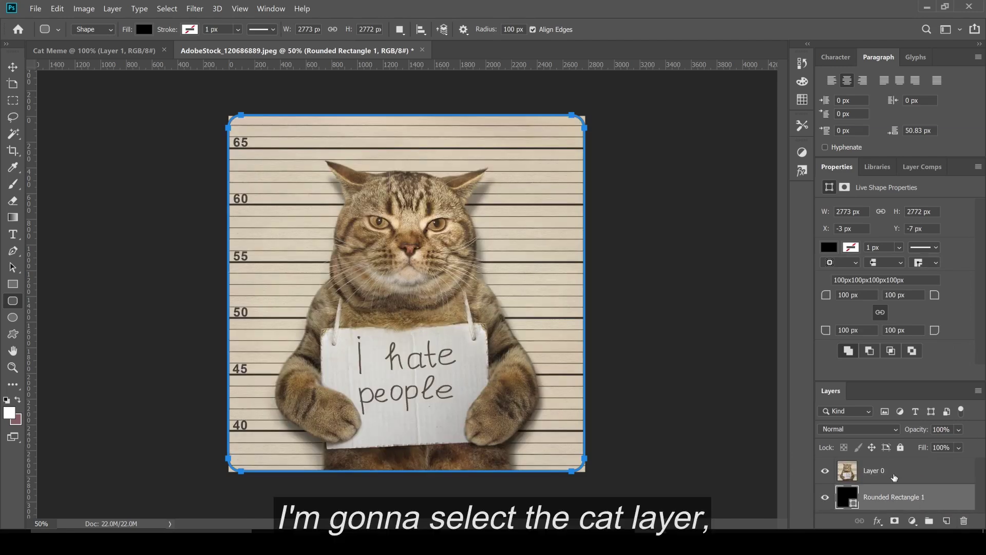
click(871, 477)
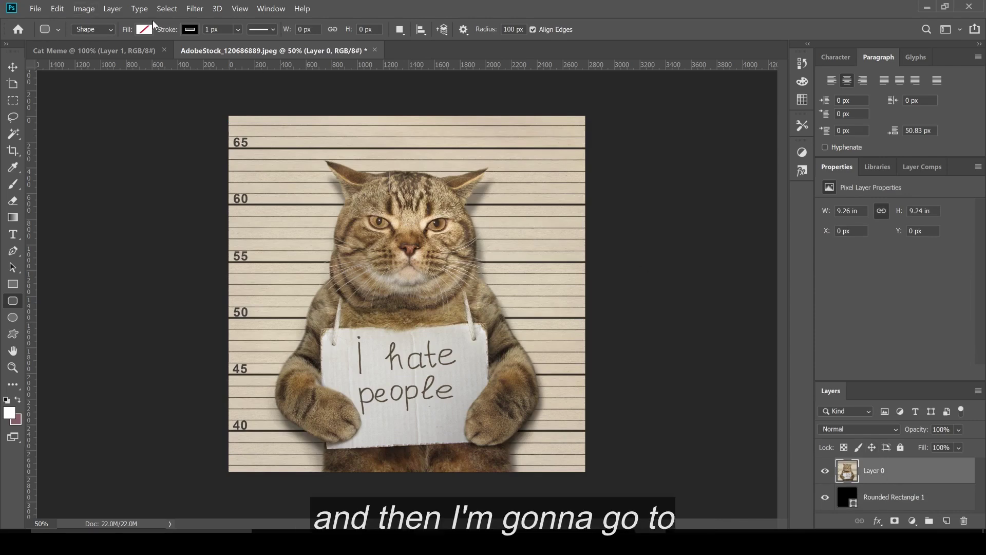
click(111, 10)
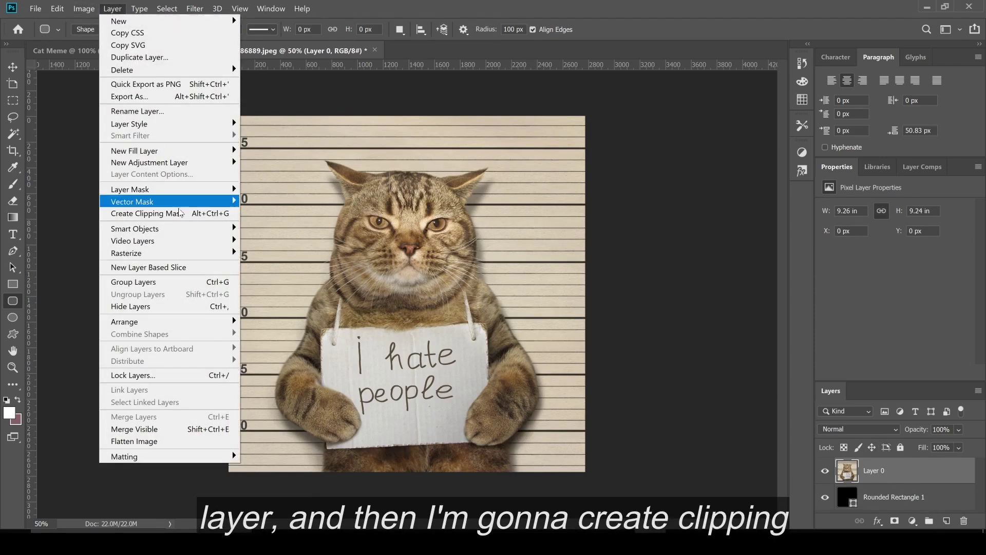
click(179, 214)
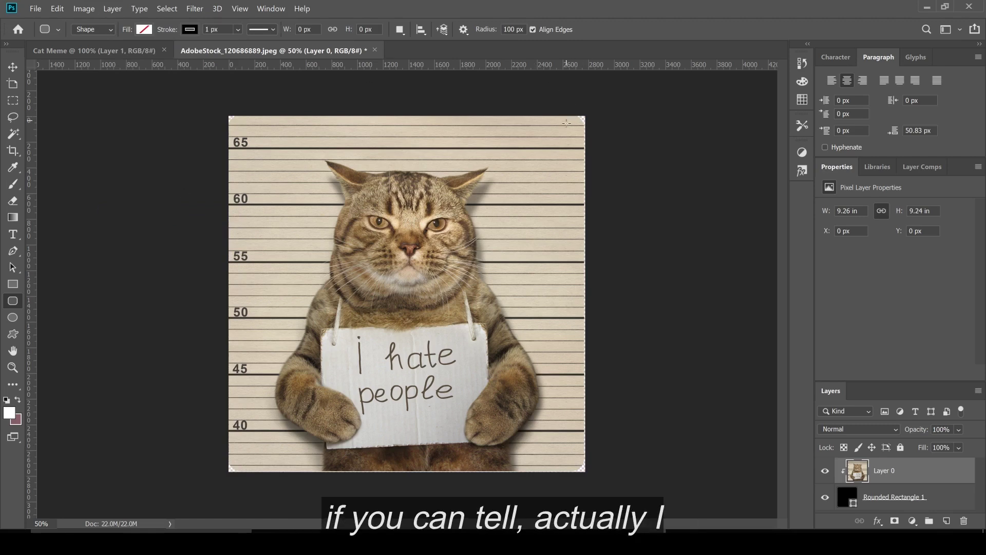
Zoom and pan around the photo to check its rounded corners
scroll(566, 129, up, 4)
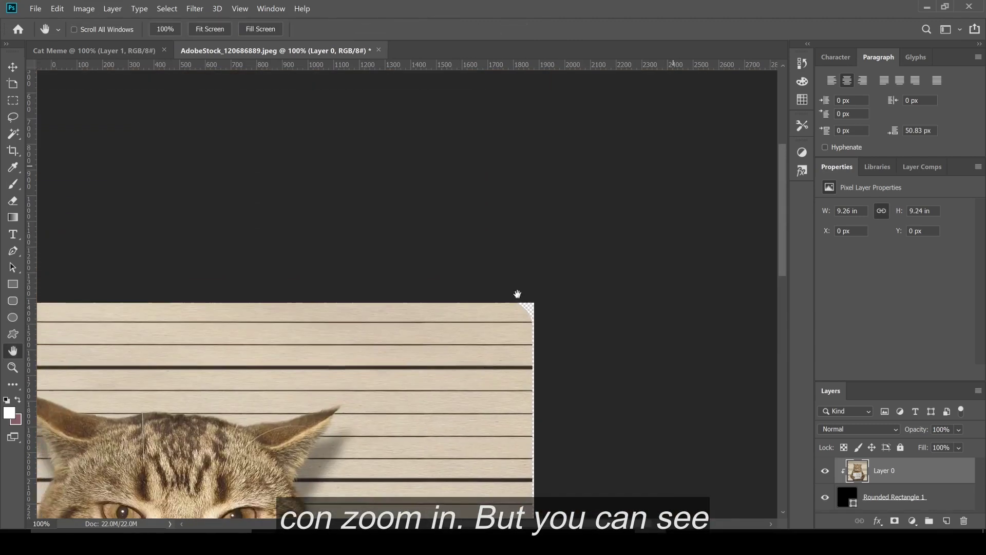
drag(517, 294, 531, 272)
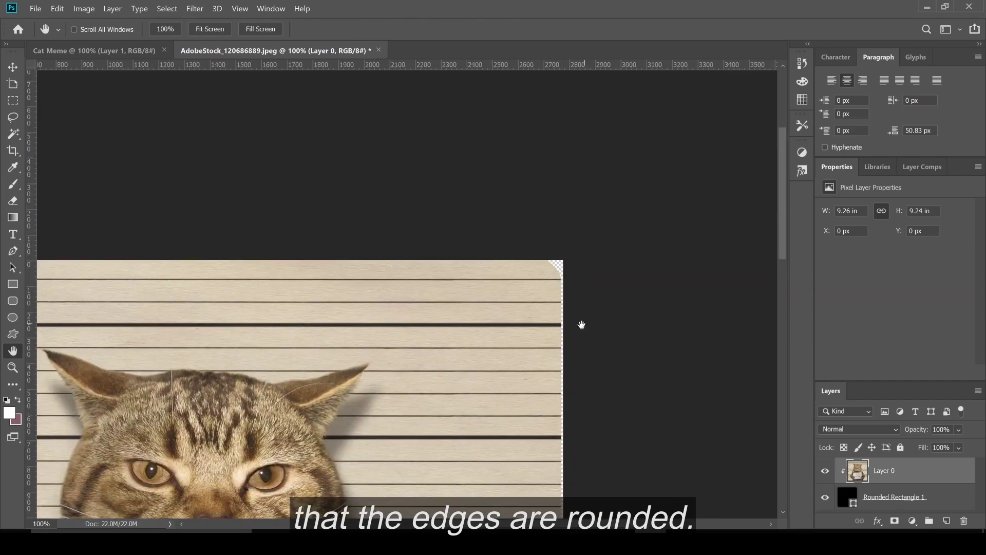
scroll(504, 272, down, 10)
scroll(749, 356, down, 2)
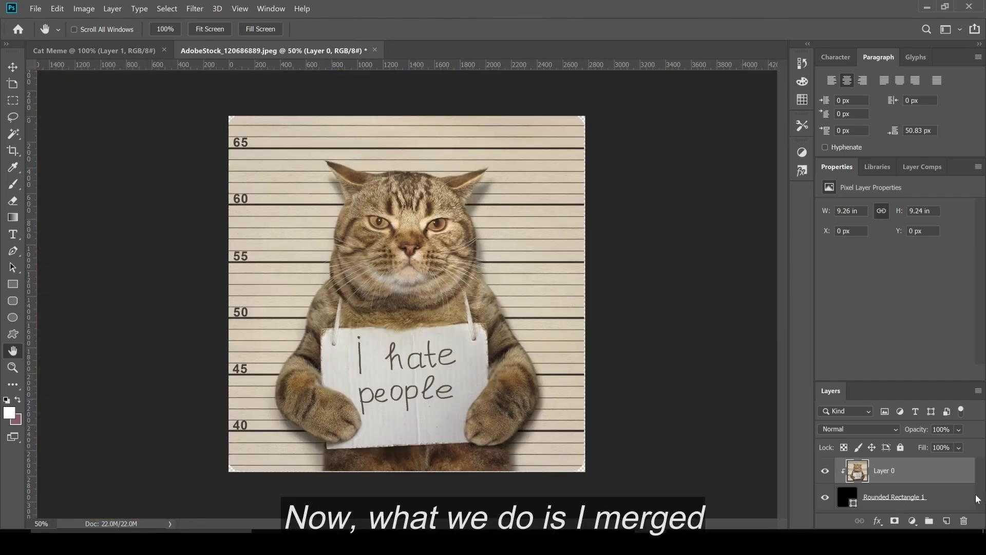
Merge the cat photo and rounded rectangle layers into a single layer
shift+click(938, 496)
right_click(938, 497)
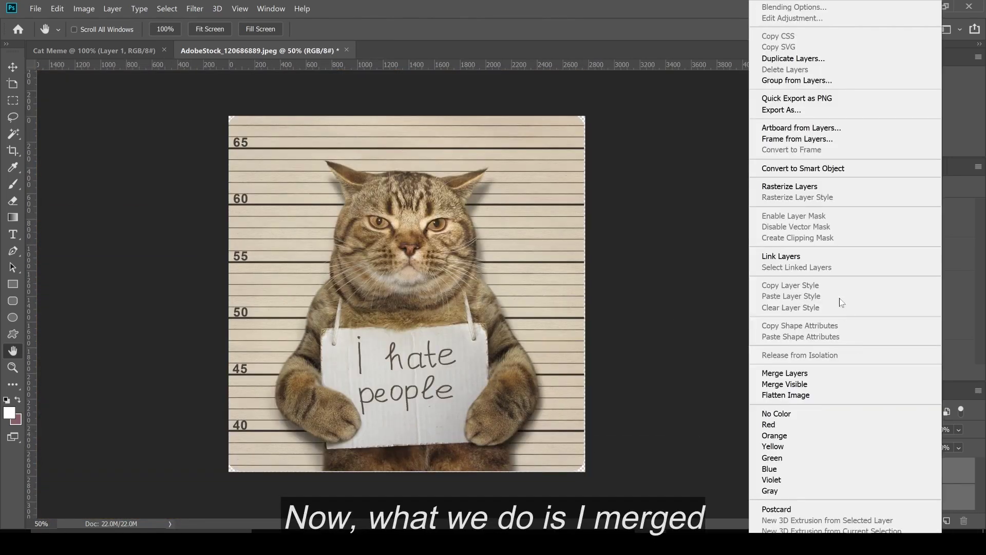
click(827, 375)
Duplicate the merged cat layer into the Cat Meme document
right_click(900, 473)
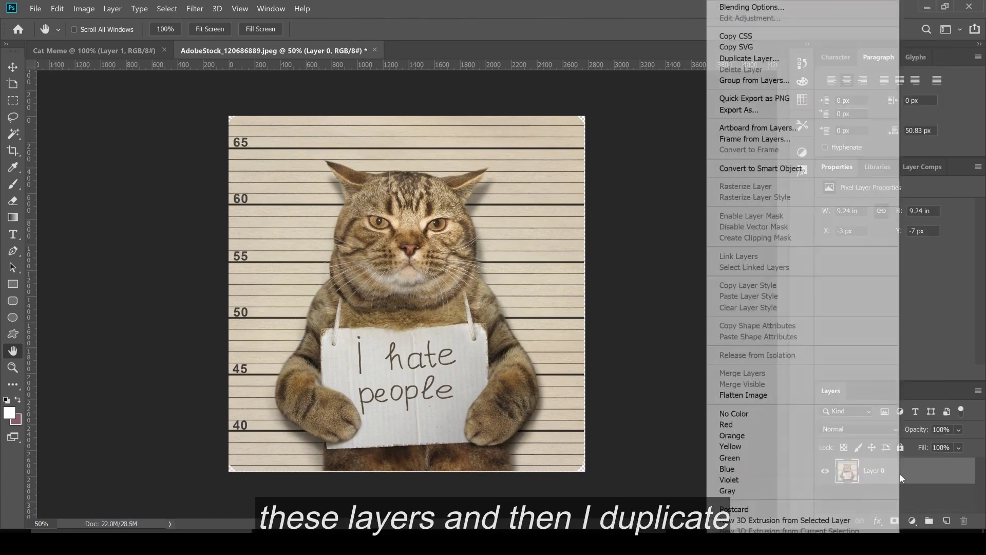
click(770, 56)
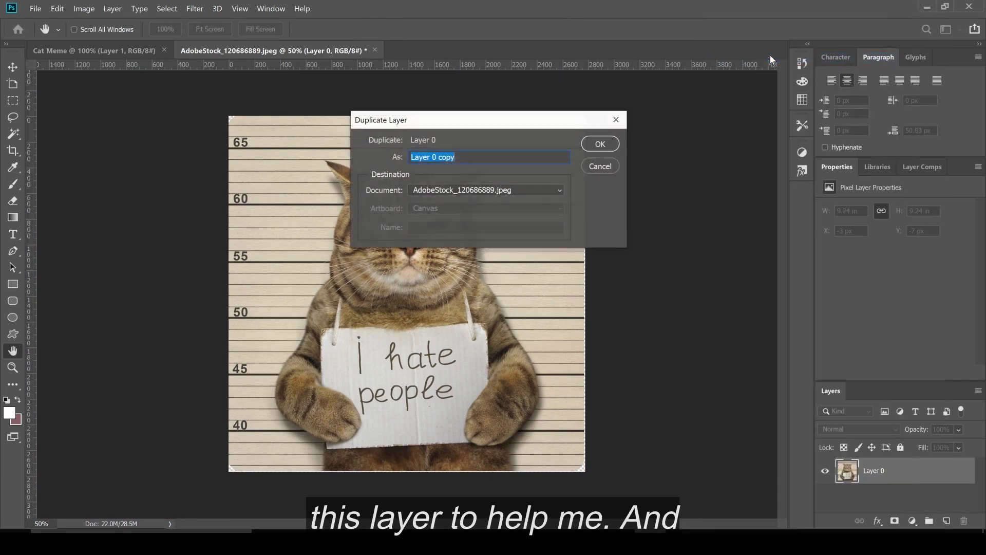
click(482, 189)
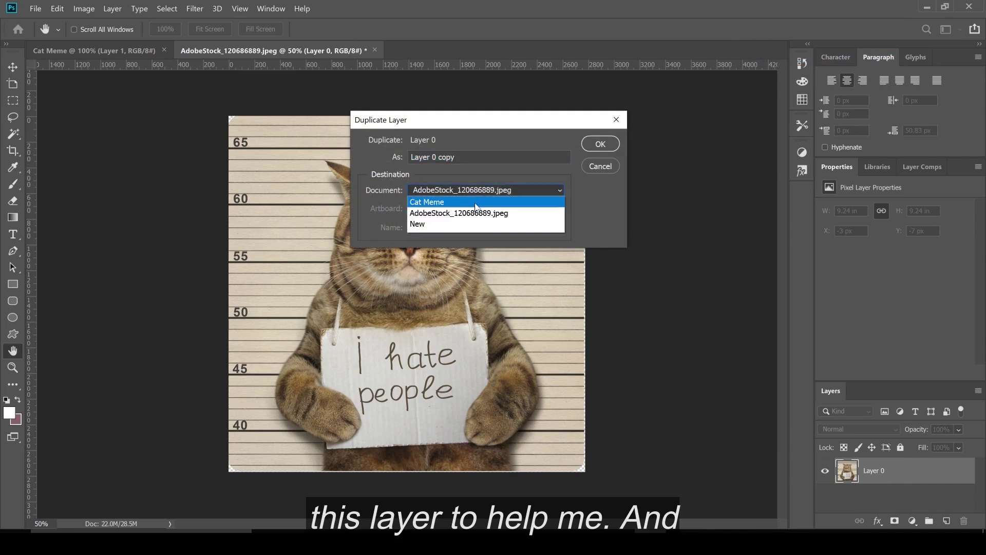
click(462, 200)
click(600, 144)
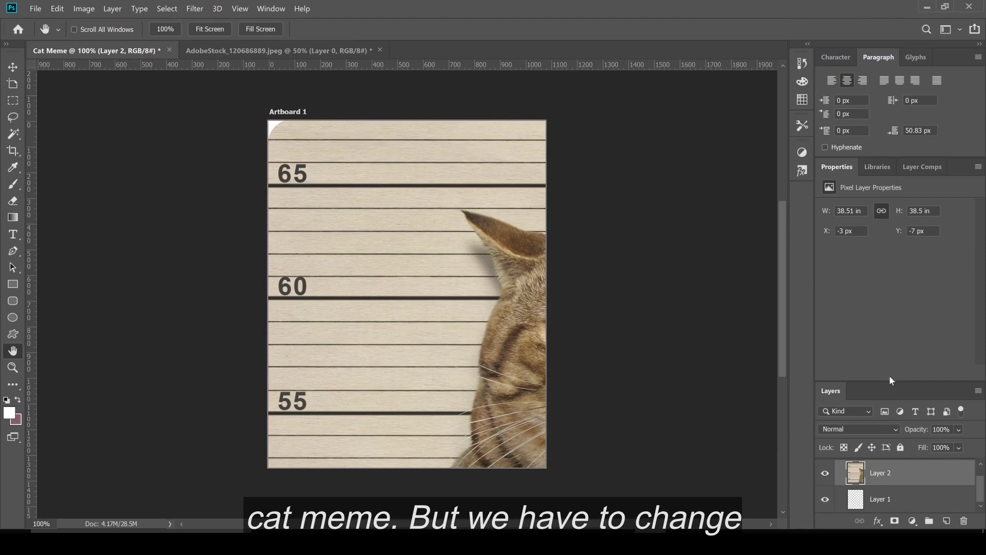
Scale the cat photo to about 37% and move it to the artboard's lower part
drag(891, 381, 867, 262)
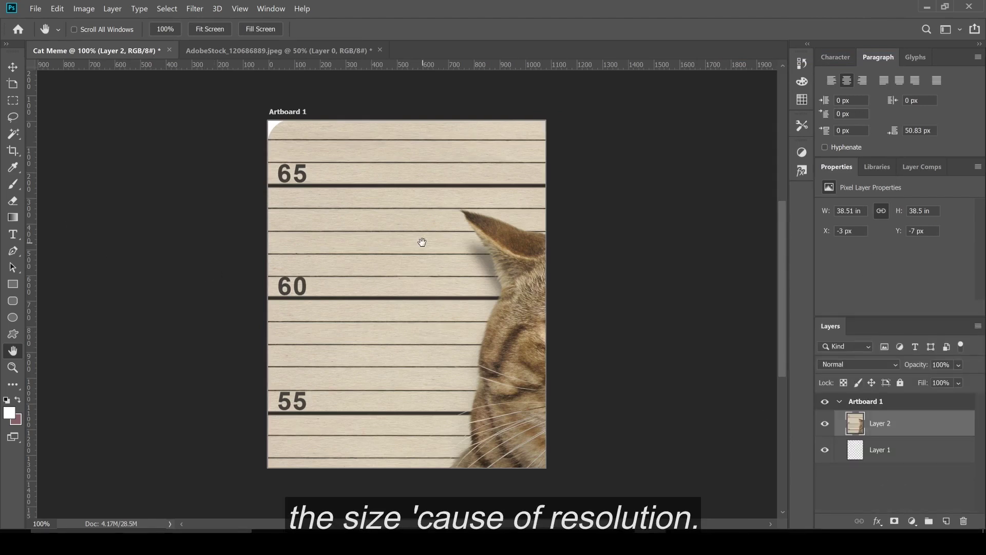
key(v)
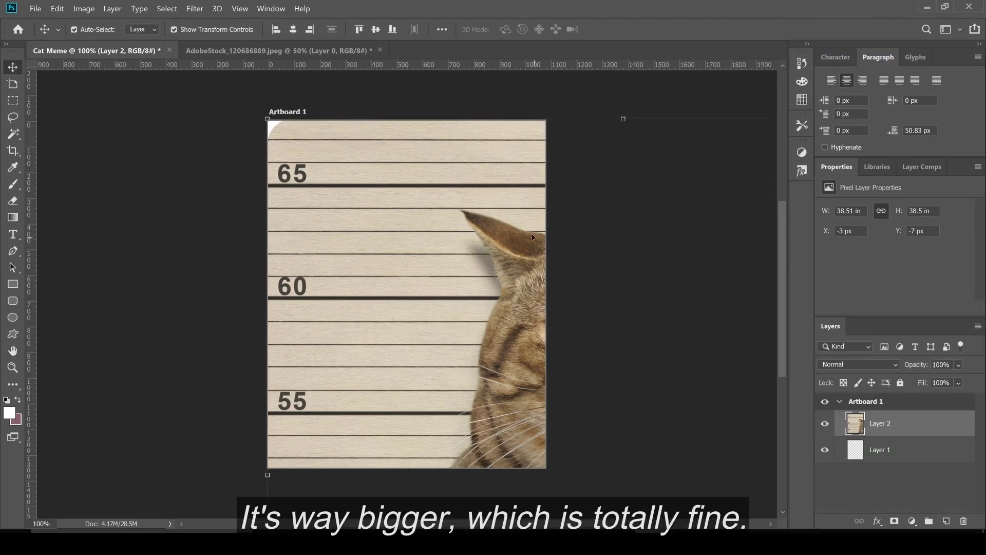
drag(268, 120, 286, 187)
drag(364, 390, 356, 408)
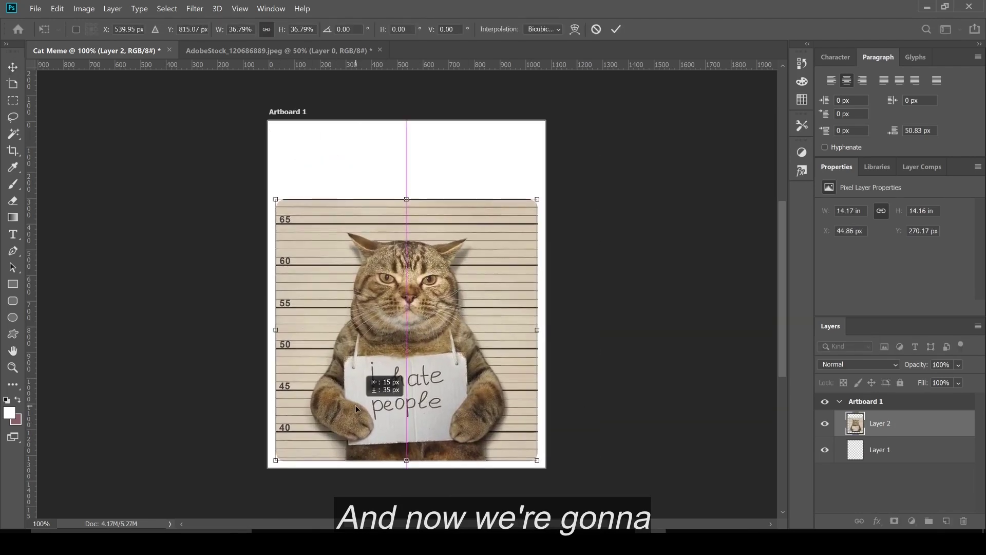
key(Return)
key(m)
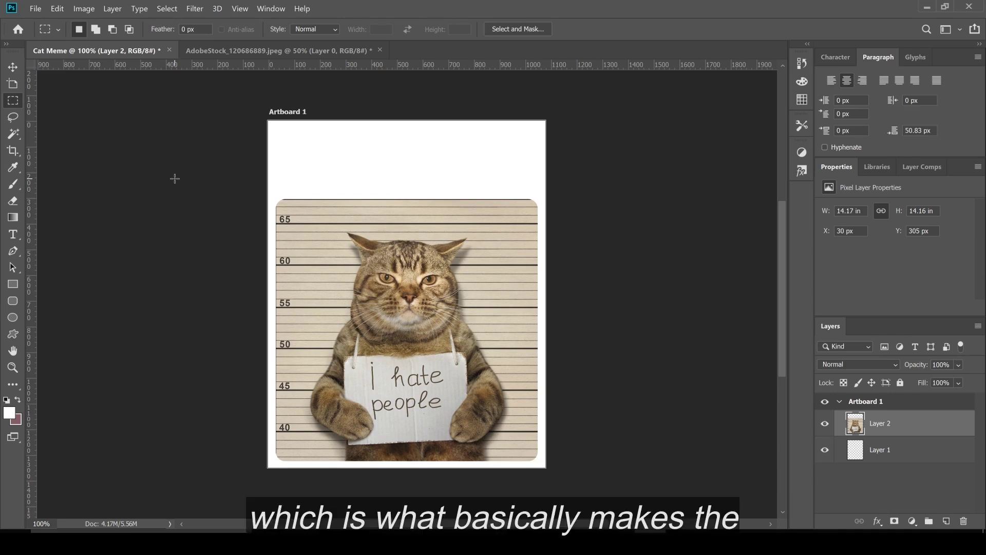
Add the caption 'Me in any social situation, ever.' above the photo in smaller SF Pro Display
click(13, 234)
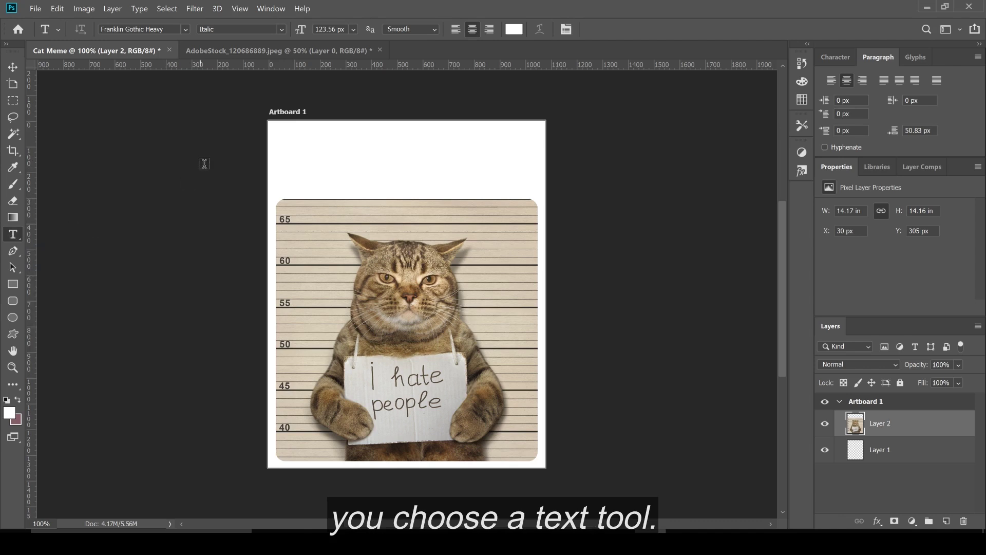
click(298, 163)
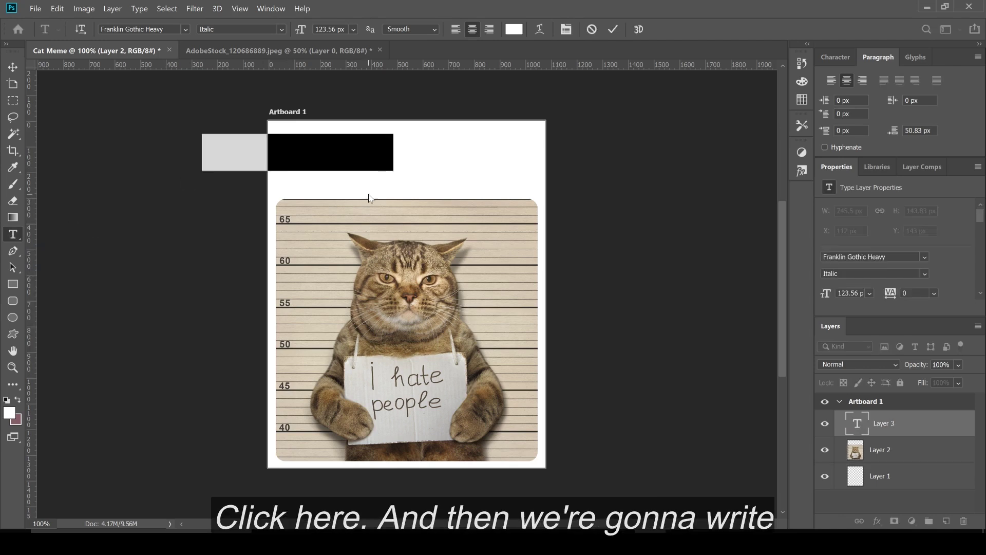
text(Me in any)
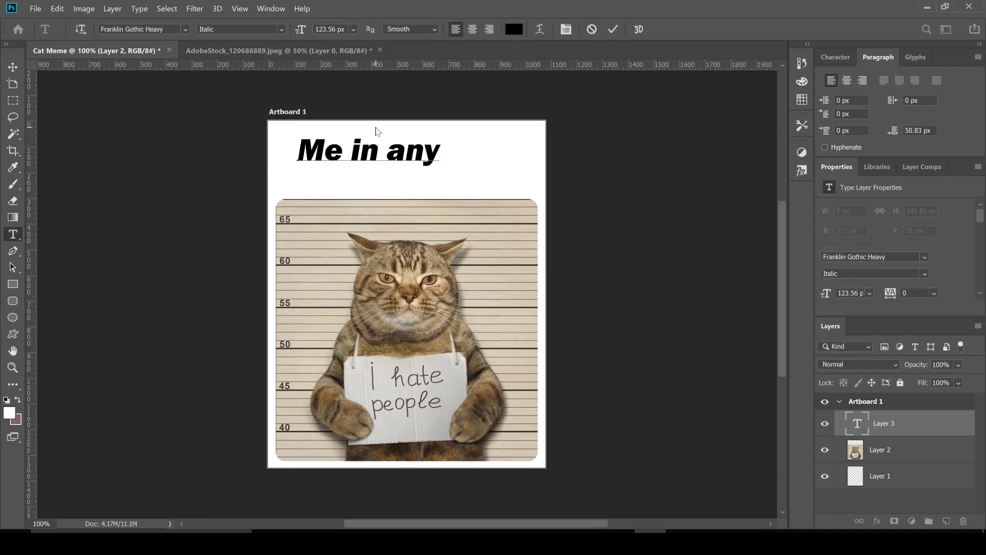
text( social situation)
key(ctrl+a)
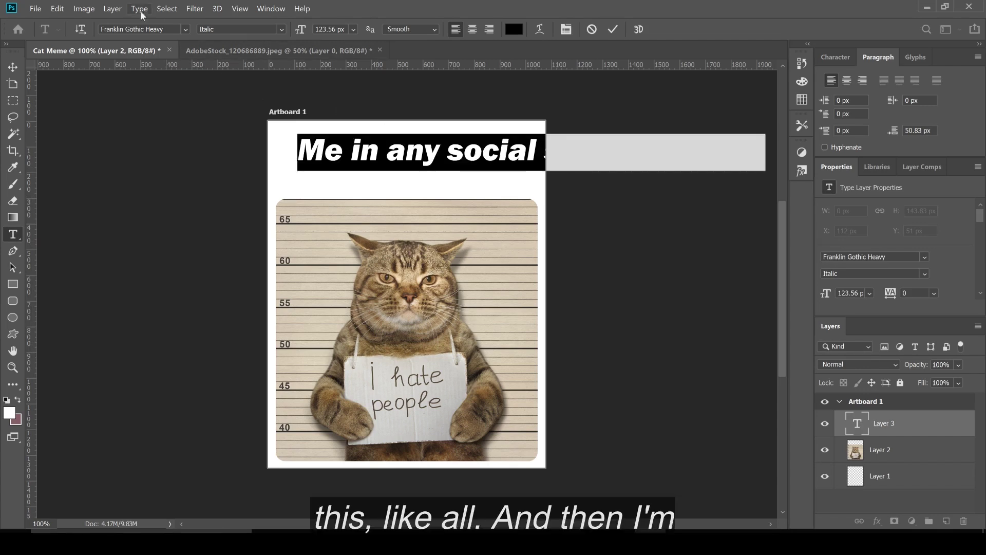
click(185, 30)
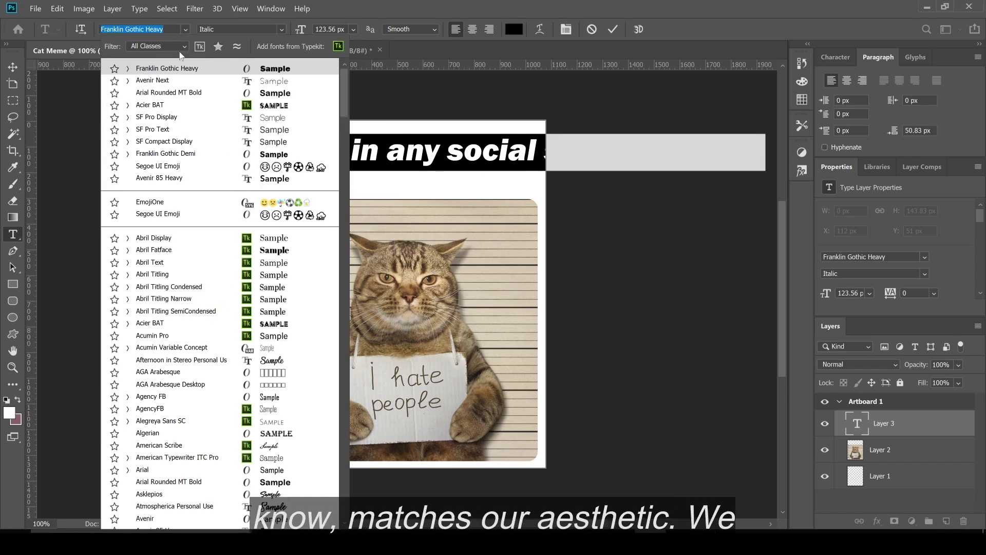
click(157, 117)
mouse_move(300, 29)
mouse_down()
mouse_move(287, 37)
mouse_move(297, 36)
mouse_up()
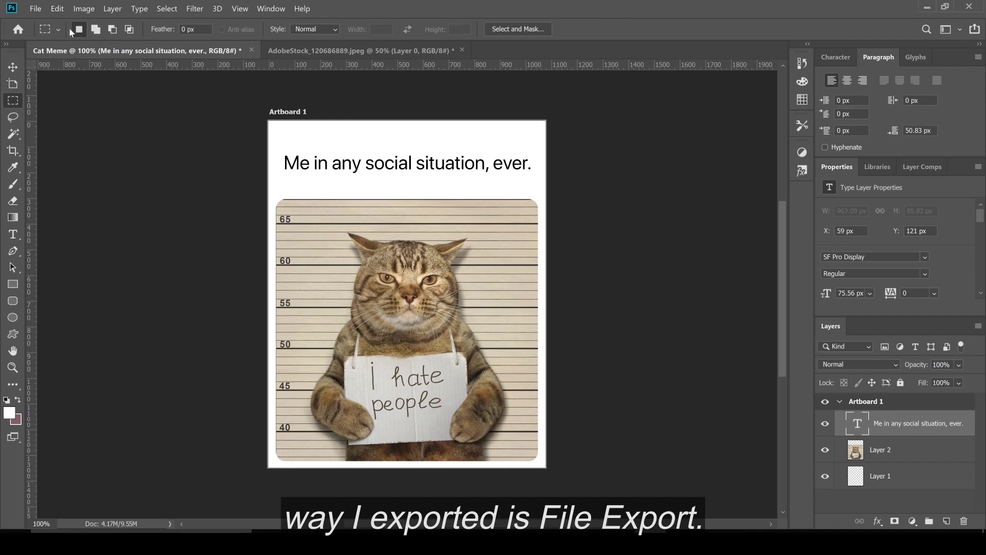
Save for Web as PNG-24 without transparency, named Cat-Meme
click(36, 8)
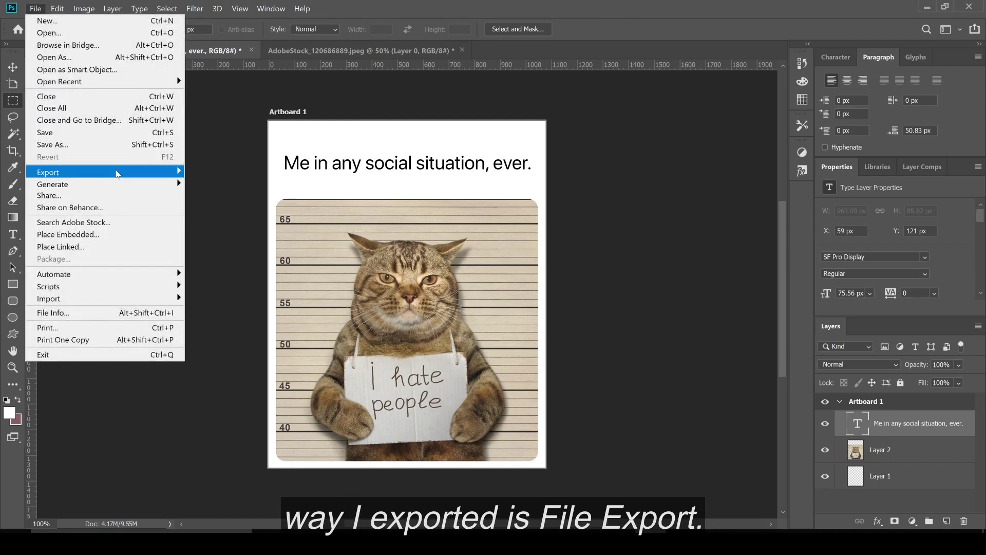
mouse_move(118, 173)
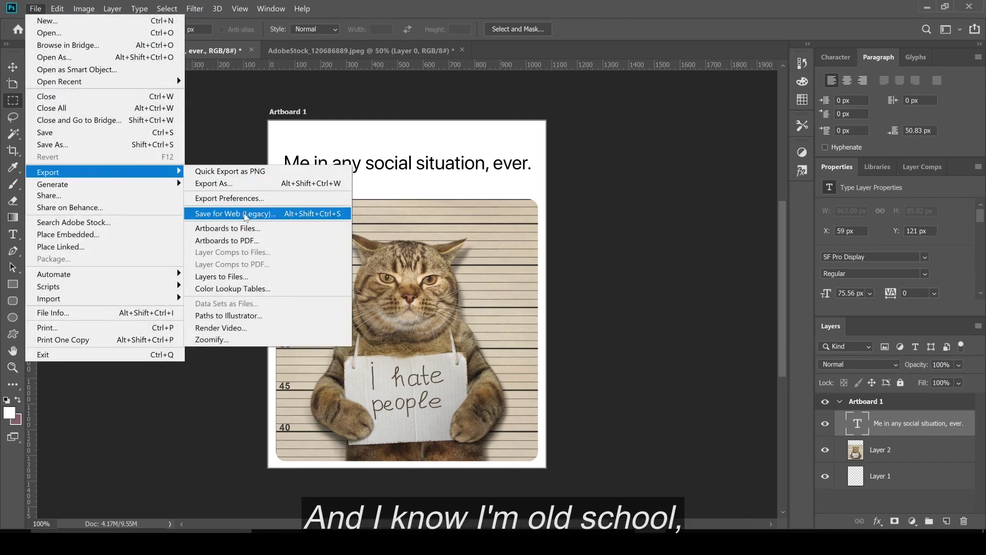
click(246, 214)
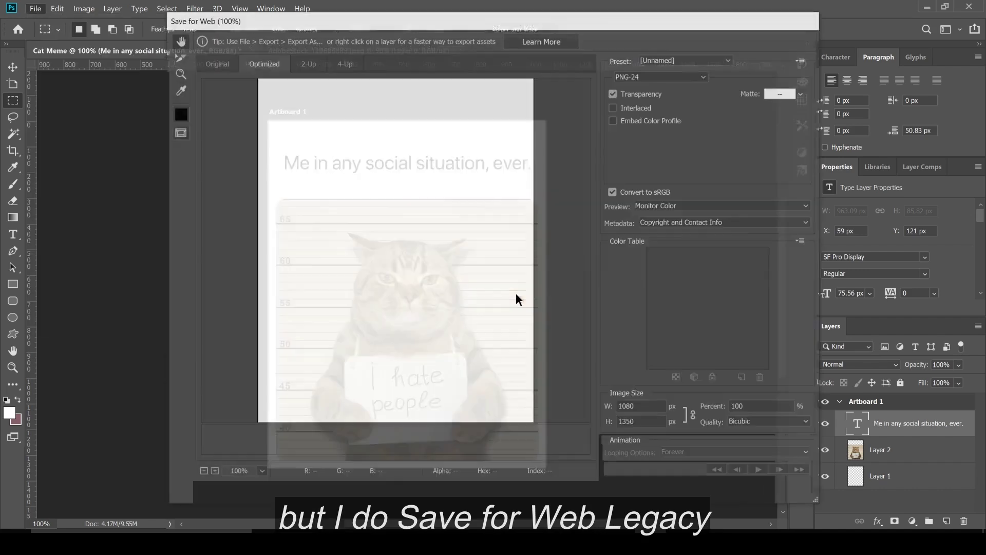
click(614, 93)
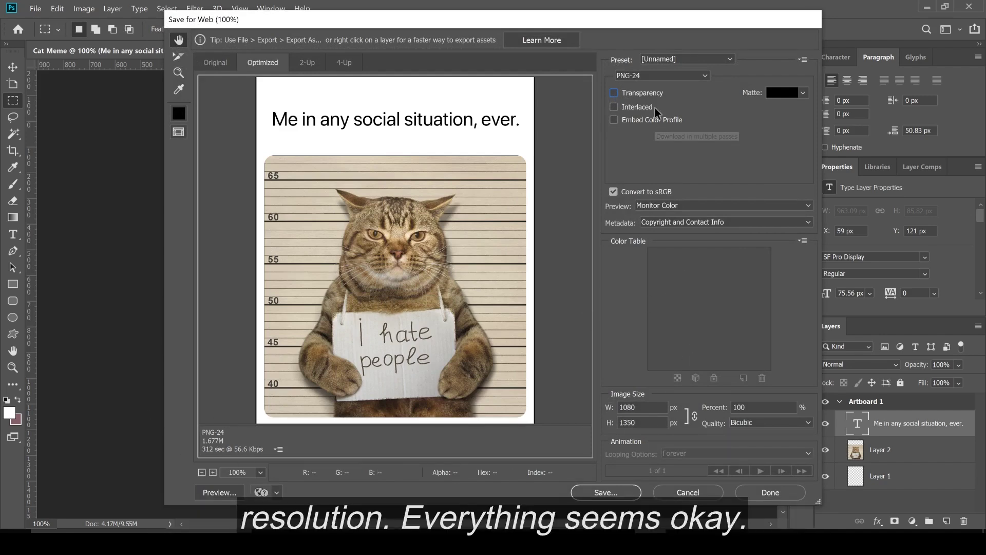
click(606, 492)
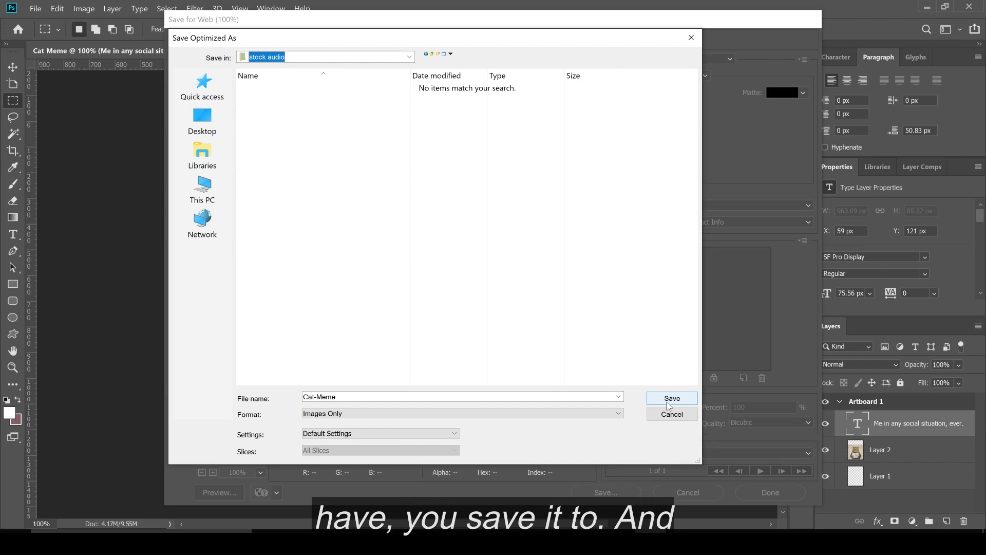
click(669, 403)
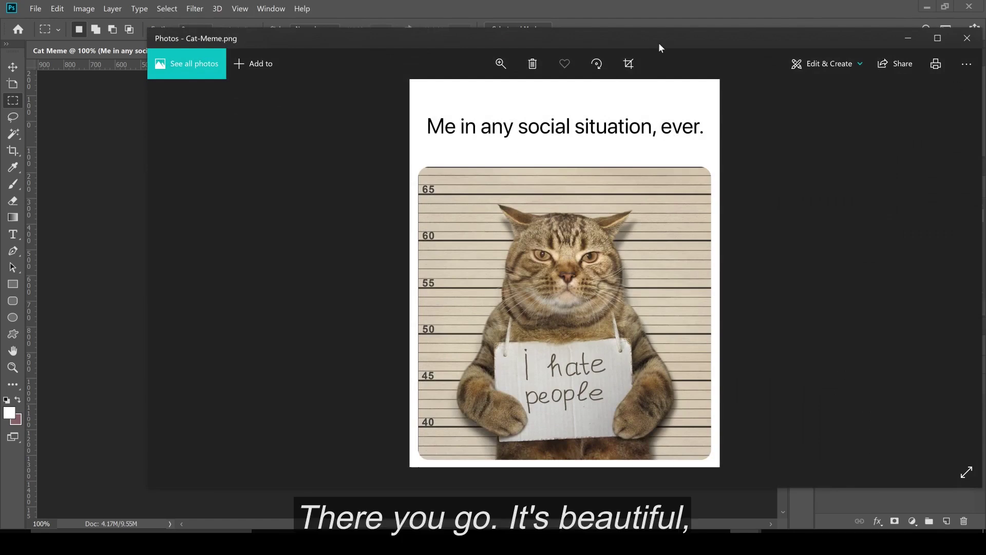
Shift the Photos window showing Cat-Meme.png left to review the finished meme
drag(661, 45, 565, 49)
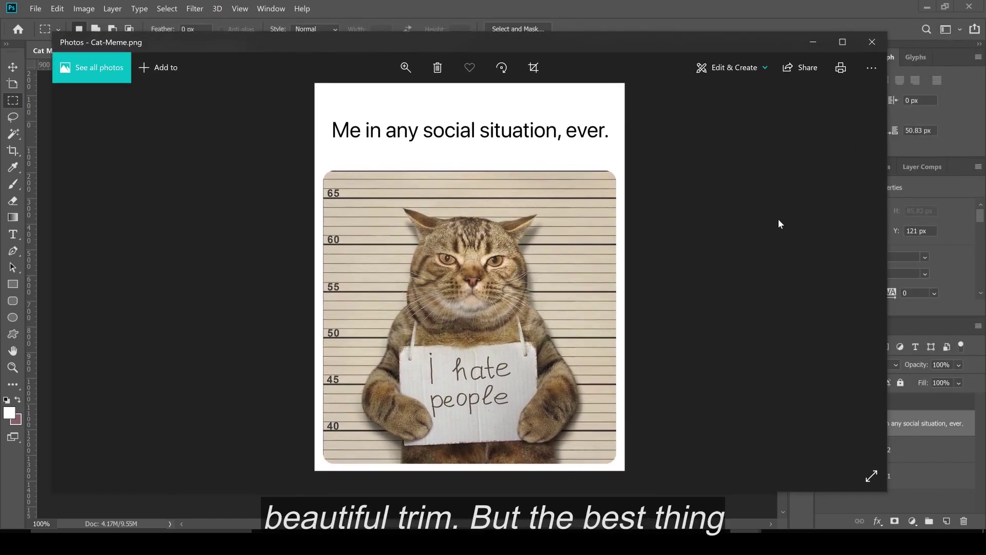